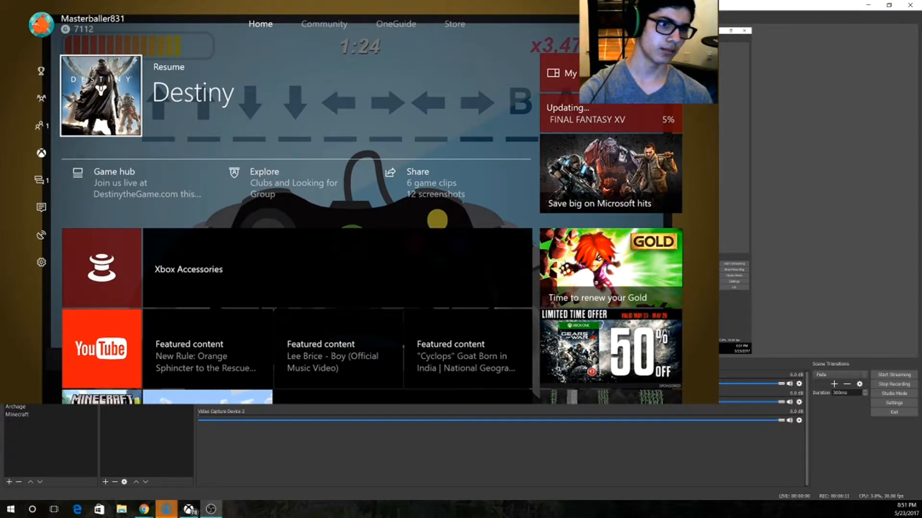
# Hide the Game Capture source in the Youtube scene and open the program settings window.
pyautogui.click(106, 383)
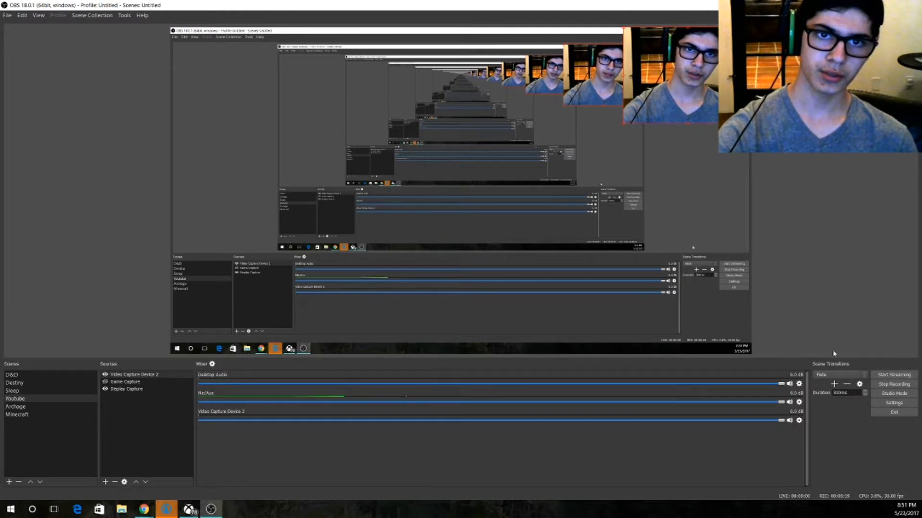
pyautogui.click(893, 403)
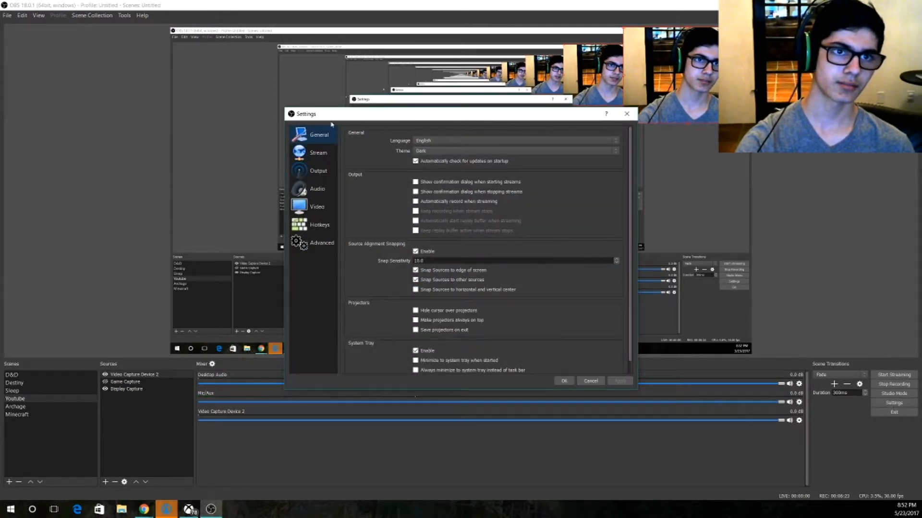
pyautogui.moveTo(443, 117); pyautogui.dragTo(369, 107)
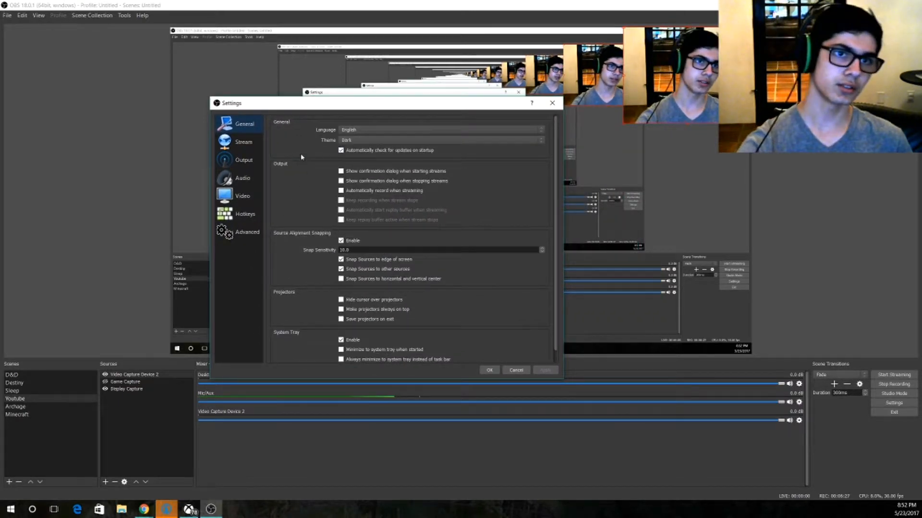
# Try the Default interface theme in the general settings and switch back to Dark.
pyautogui.click(358, 140)
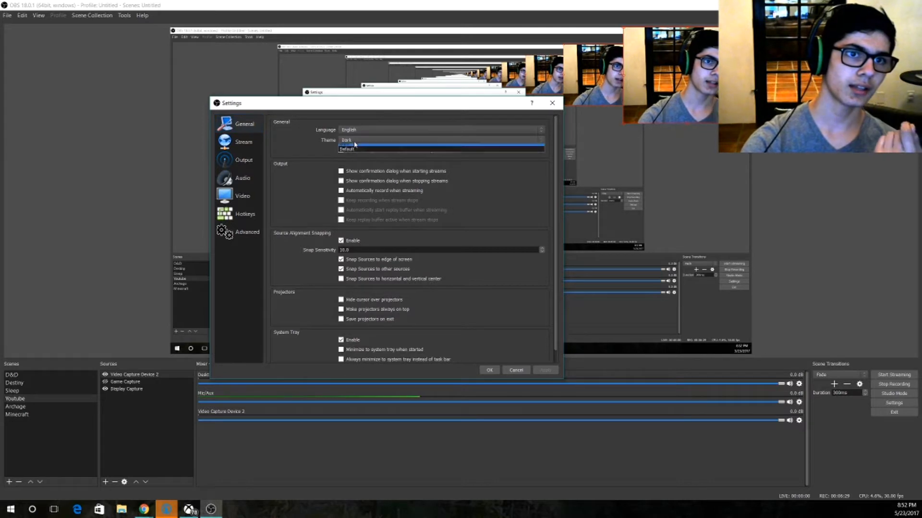
pyautogui.click(352, 153)
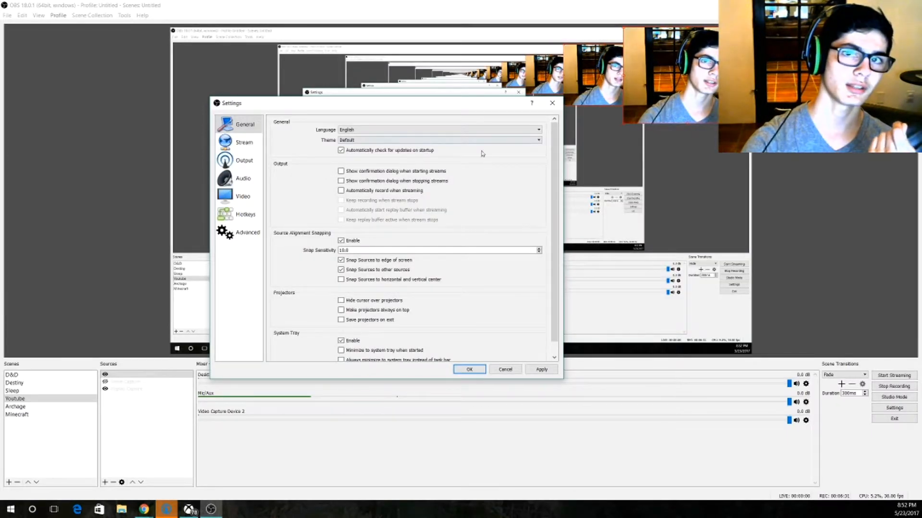
pyautogui.click(423, 139)
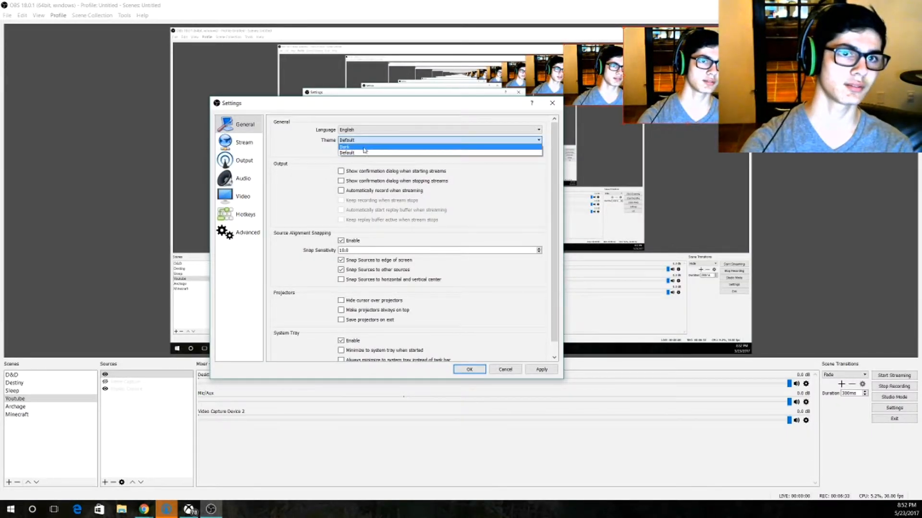
pyautogui.click(355, 149)
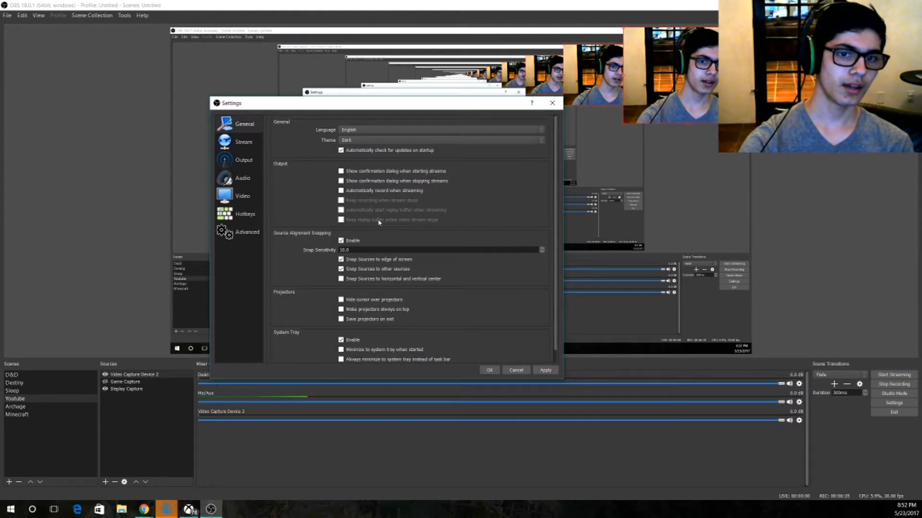
# In the stream settings, keep Streaming Services as the stream type and look through the short list of services.
pyautogui.click(256, 145)
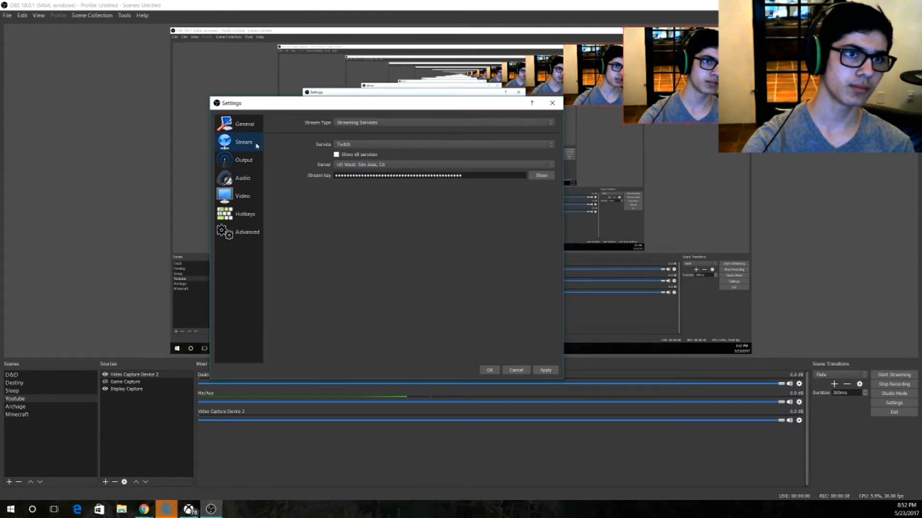
pyautogui.click(351, 123)
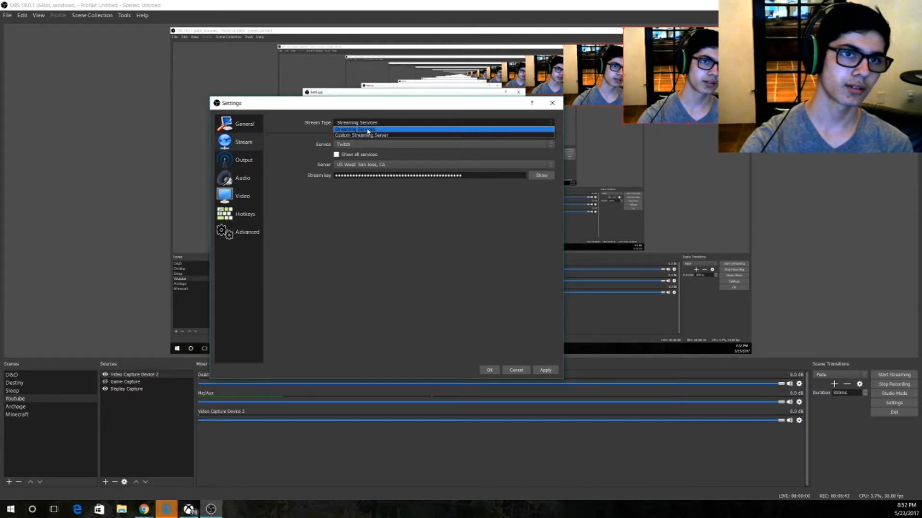
pyautogui.click(338, 129)
pyautogui.click(346, 144)
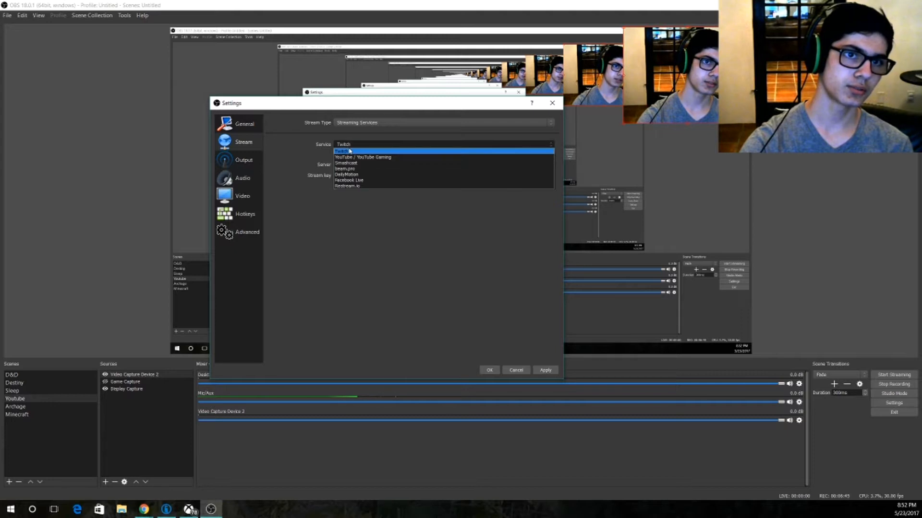
pyautogui.click(317, 147)
# Look through the full list of streaming services and the list of Twitch servers, keeping the current selections.
pyautogui.click(337, 154)
pyautogui.click(346, 144)
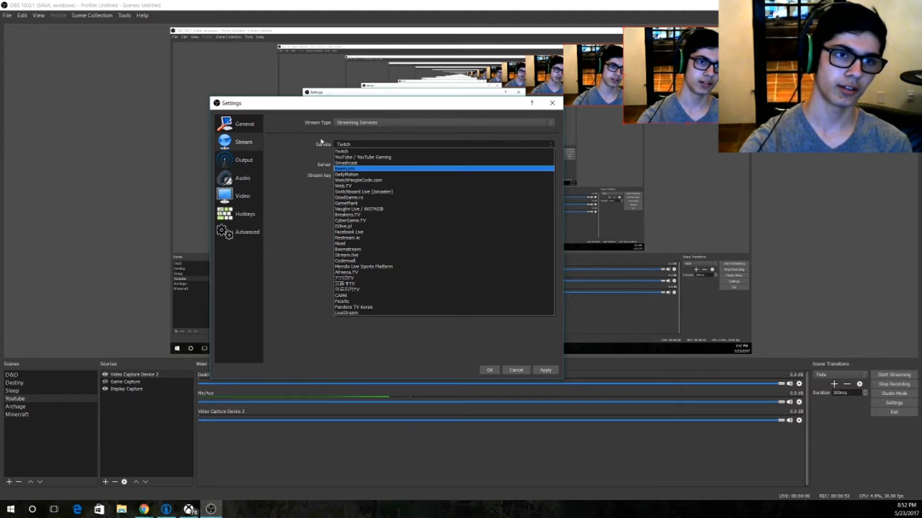
pyautogui.click(348, 145)
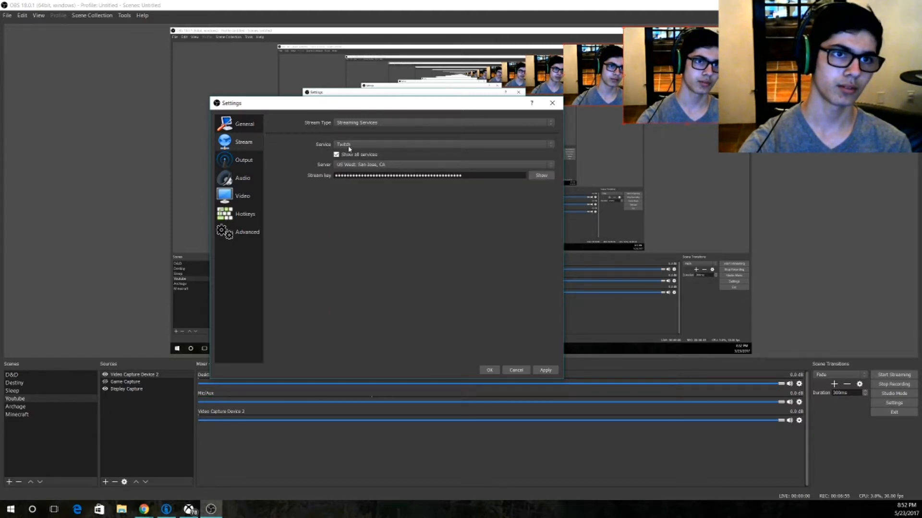
pyautogui.click(377, 165)
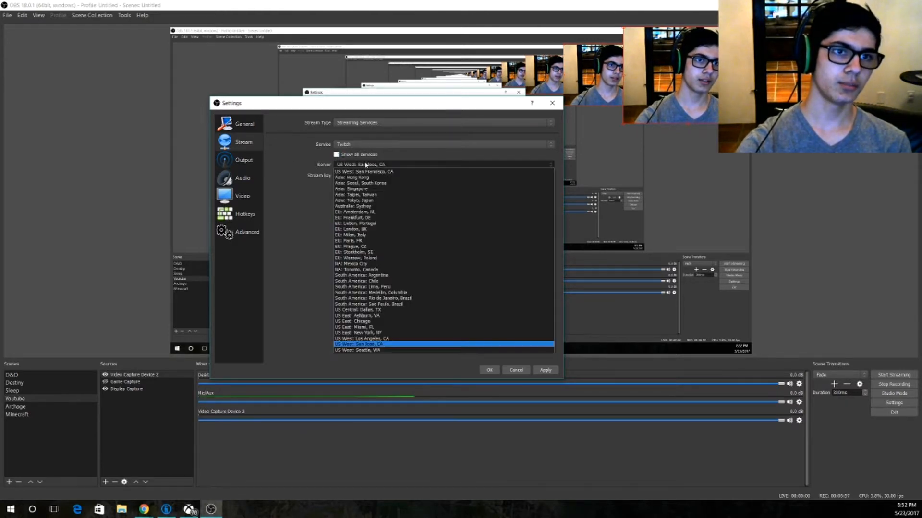
pyautogui.click(302, 162)
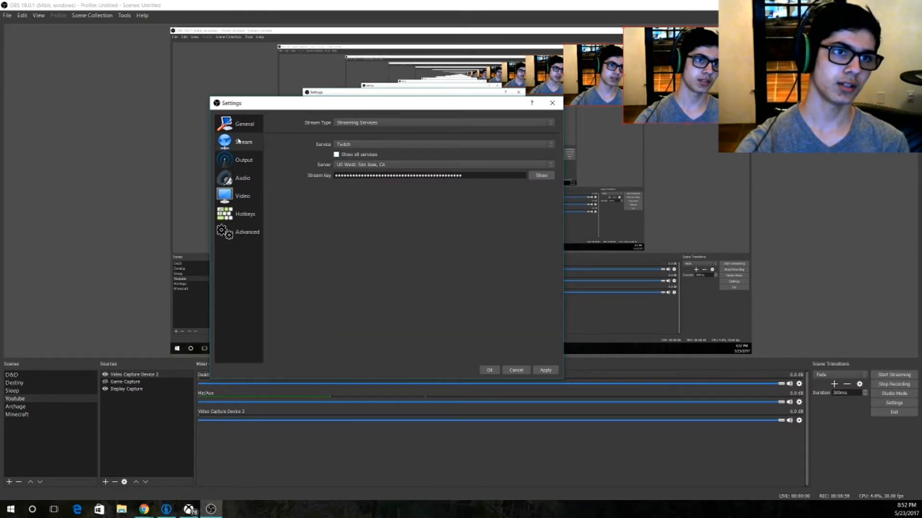
# Look over the output settings and set Mic/Auxiliary Audio Device 3 to Microphone (HD Webcam C270) in the audio settings.
pyautogui.click(243, 160)
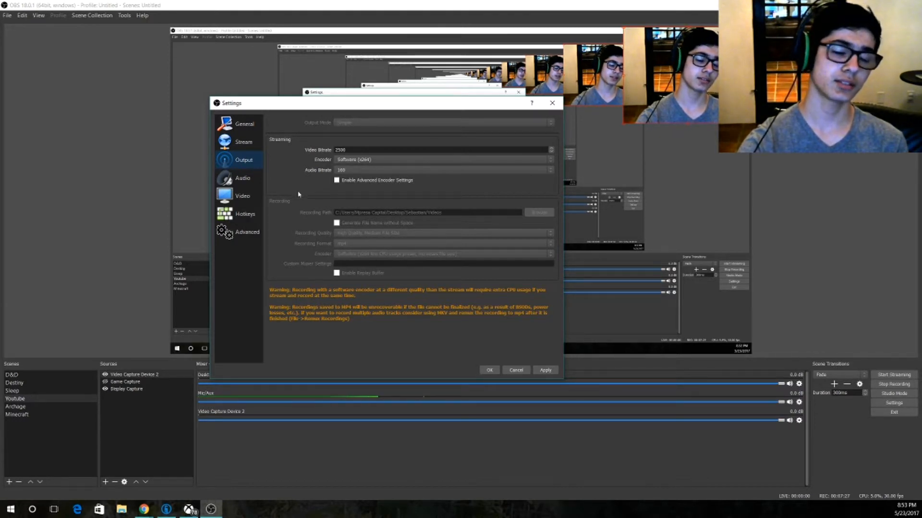
pyautogui.click(250, 184)
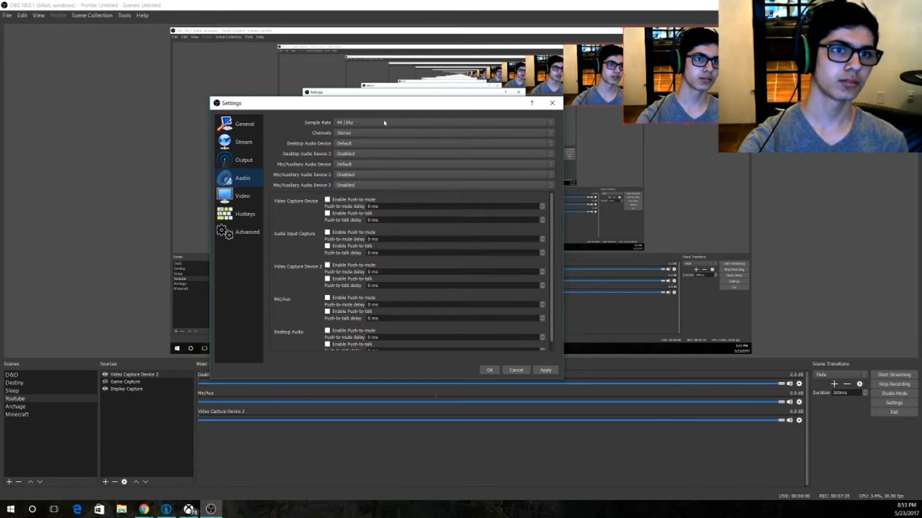
pyautogui.scroll(-2, 363, 187)
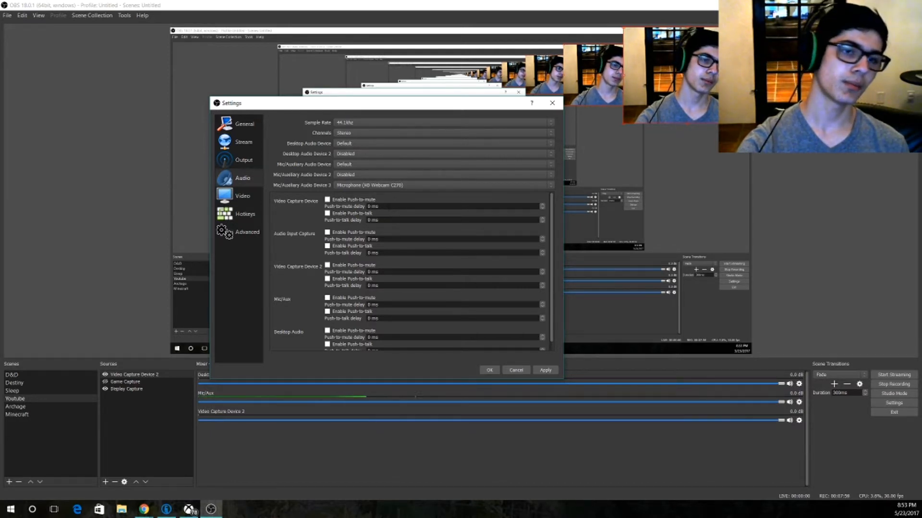
# Review the video settings and look through the list of hotkey assignments for streaming, recording and the scenes.
pyautogui.click(244, 196)
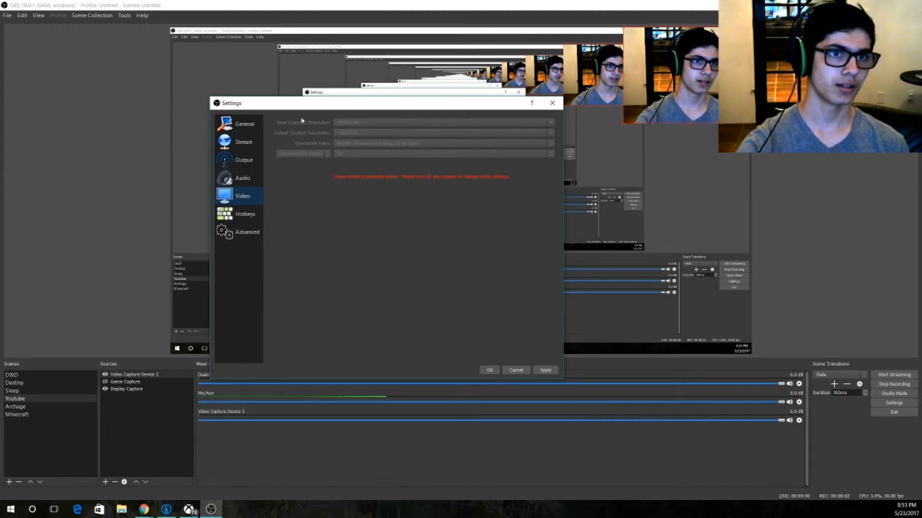
pyautogui.click(242, 217)
pyautogui.click(243, 194)
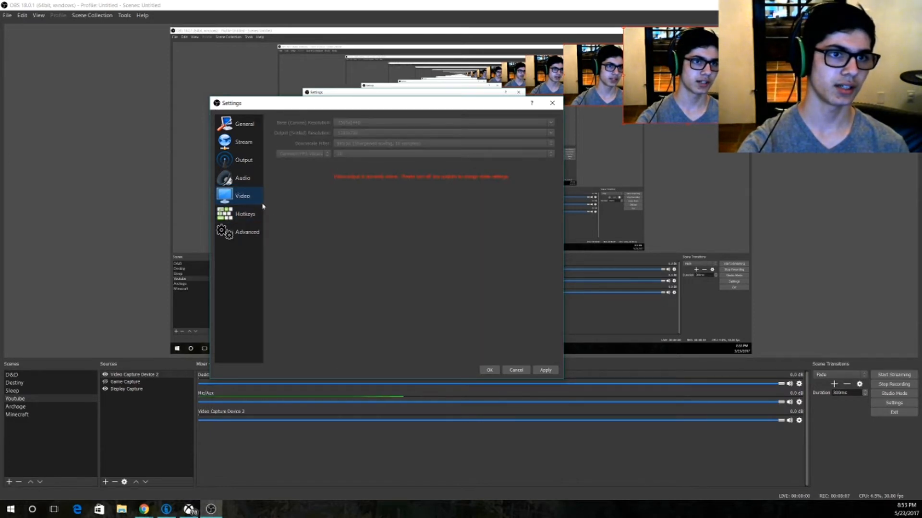
pyautogui.click(228, 214)
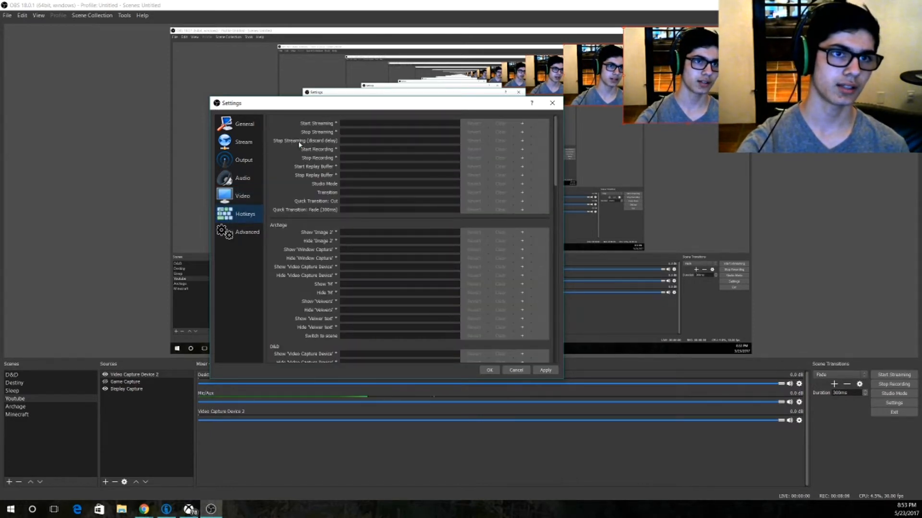
pyautogui.scroll(-2, 309, 144)
pyautogui.scroll(-12, 331, 165)
pyautogui.scroll(13, 365, 230)
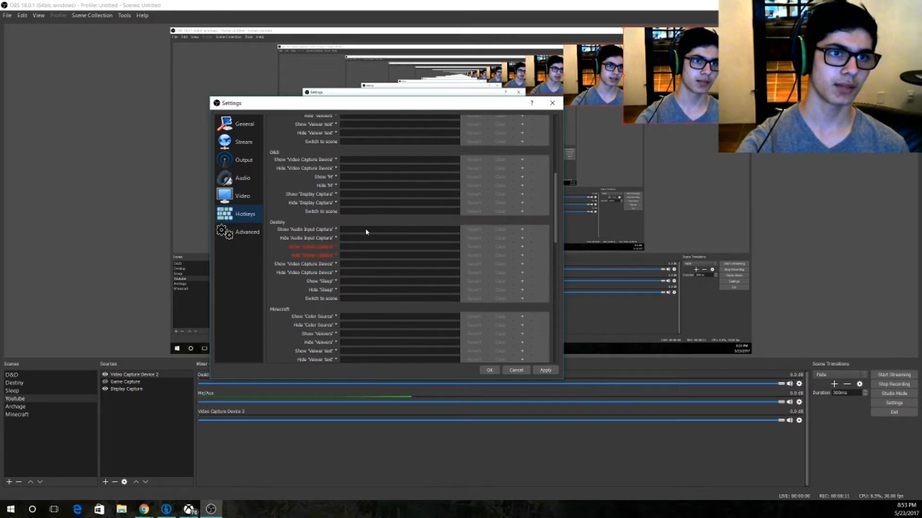
pyautogui.scroll(3, 361, 198)
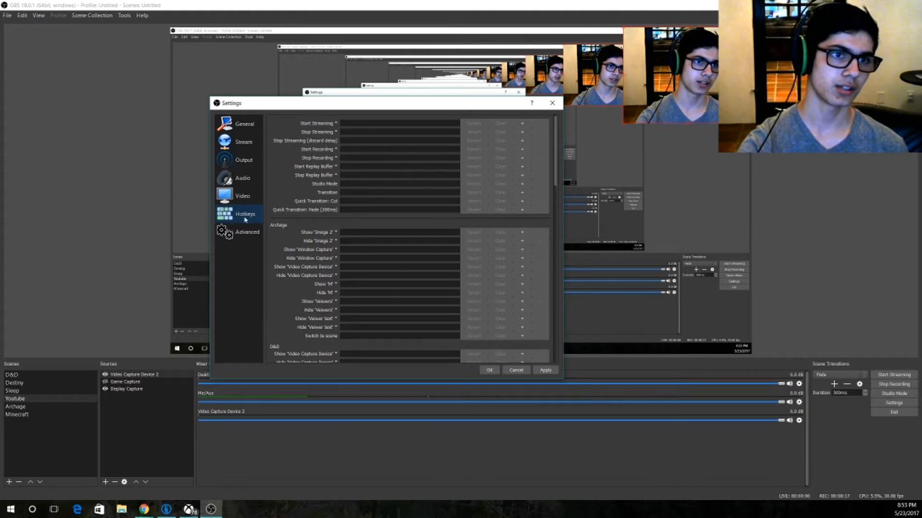
# Review the advanced settings down to the network section, and save and close the settings.
pyautogui.click(239, 235)
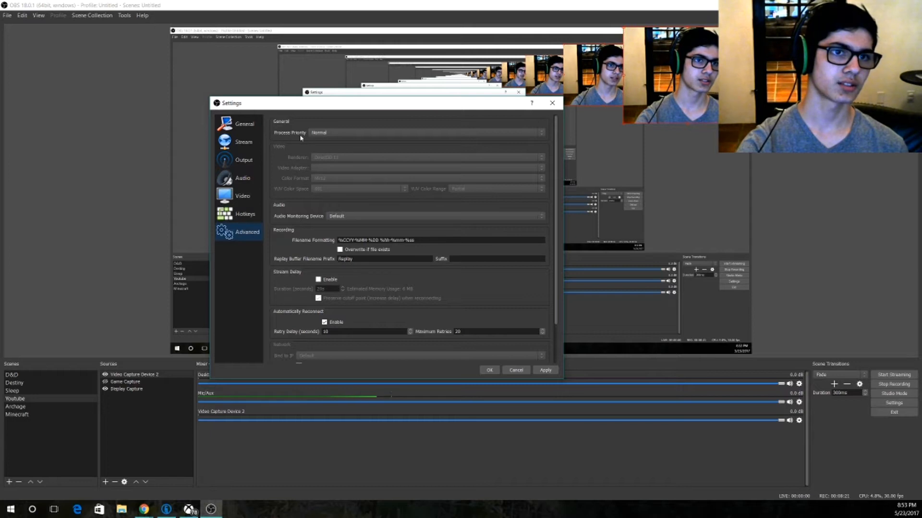
pyautogui.scroll(-2, 300, 135)
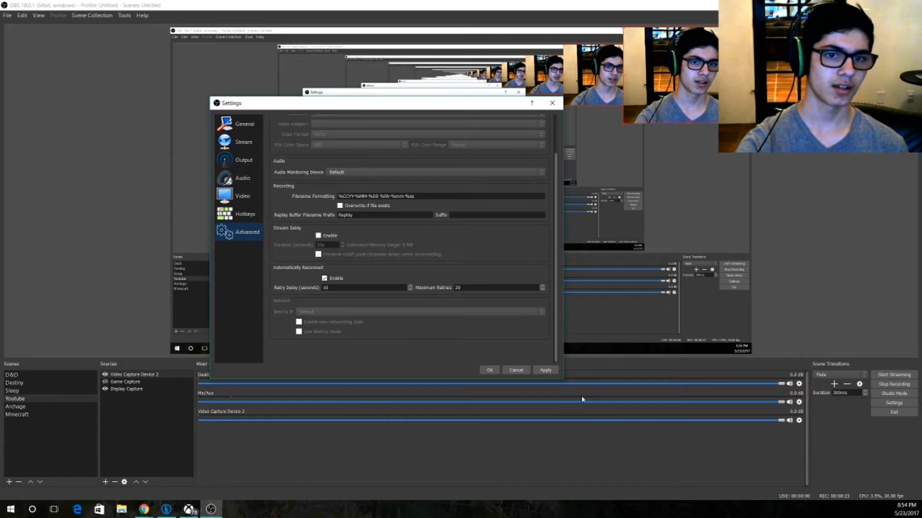
pyautogui.click(489, 370)
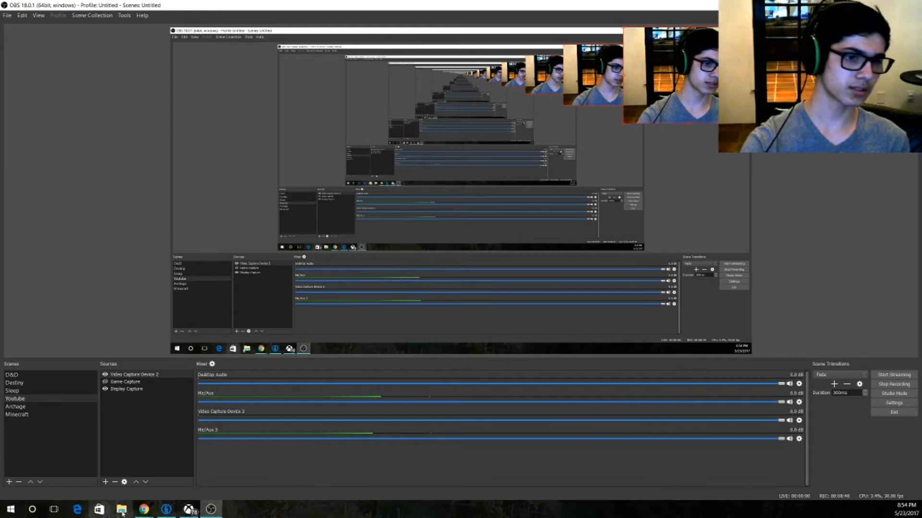
# Switch to the Chrome window with the Open Broadcaster Software page, open a new tab, and move the OBS window off this screen.
pyautogui.moveTo(144, 510)
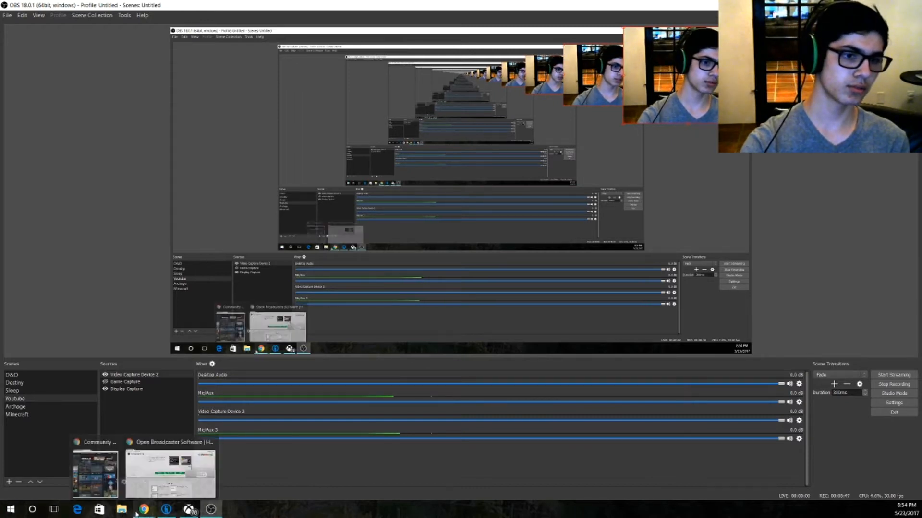
pyautogui.click(158, 480)
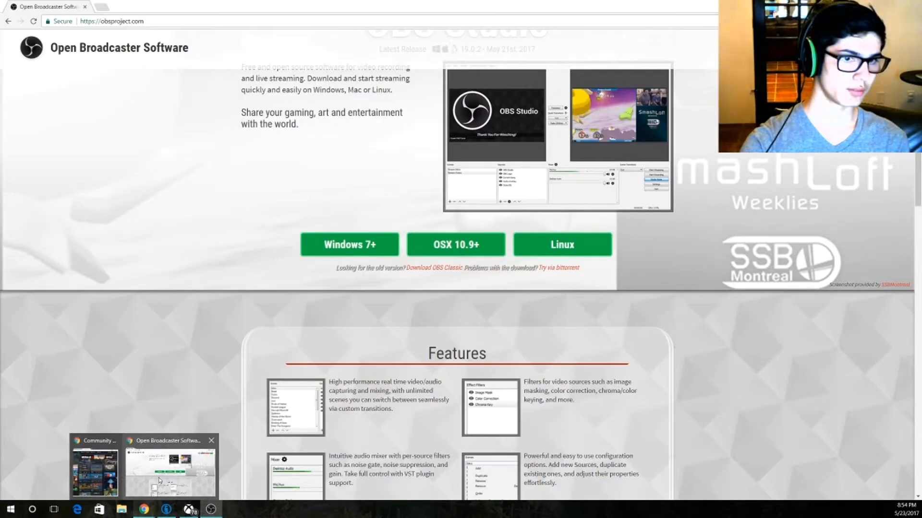
pyautogui.click(100, 8)
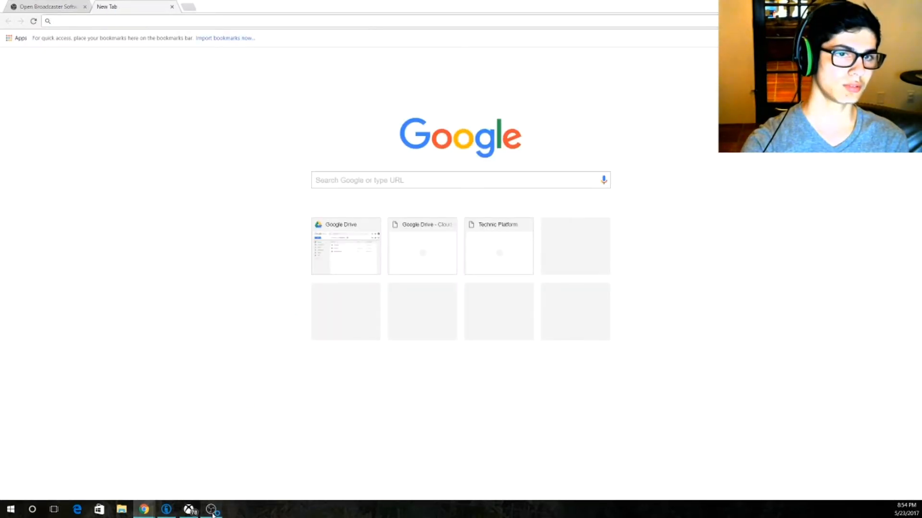
pyautogui.click(211, 510)
pyautogui.moveTo(408, 4); pyautogui.dragTo(921, 174)
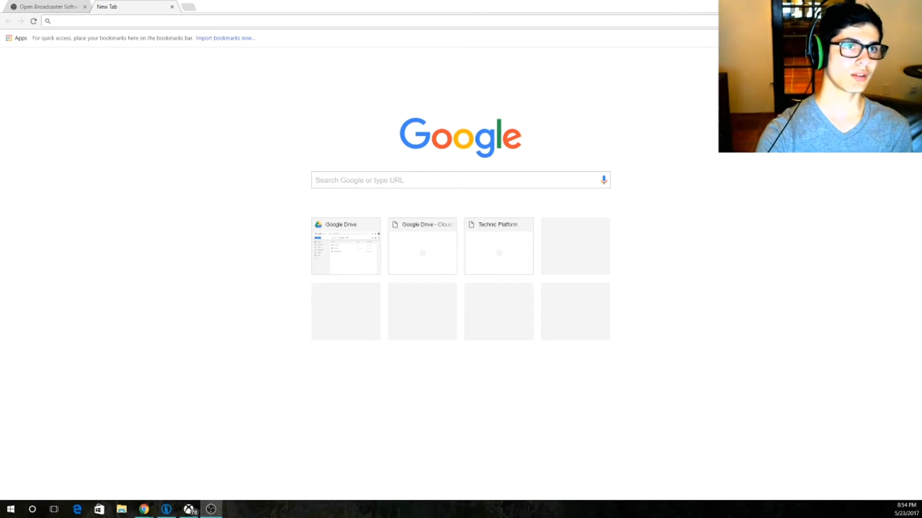
# Go to the Twitch website (twitch.tv) in the new tab.
pyautogui.click(379, 19)
pyautogui.write('twitc')
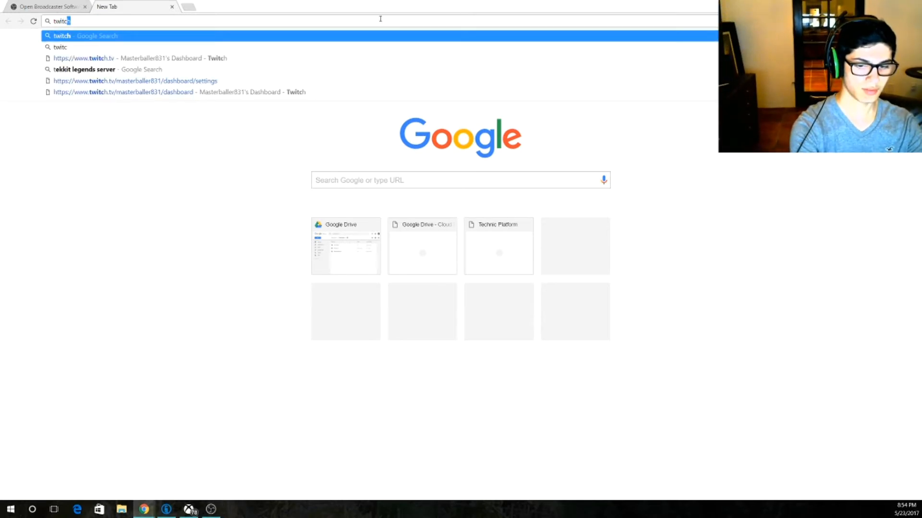
pyautogui.write('h')
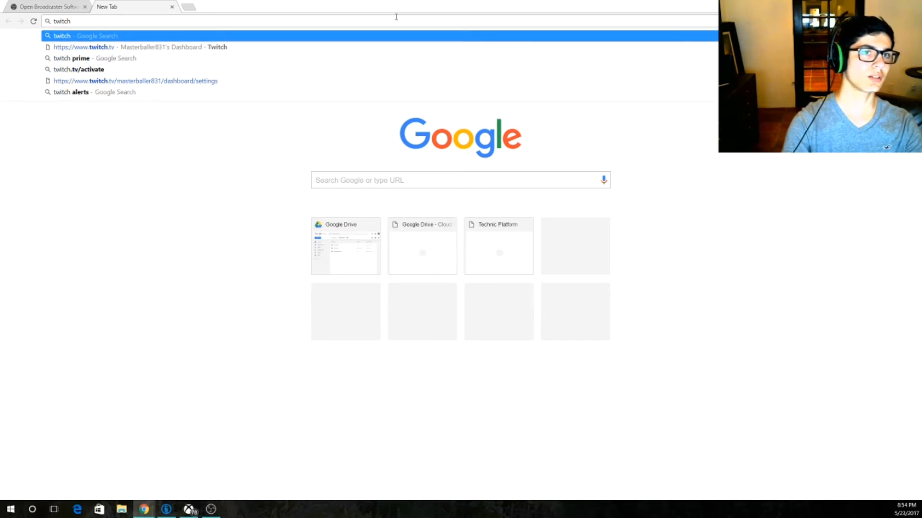
pyautogui.press('Down')
pyautogui.press('Return')
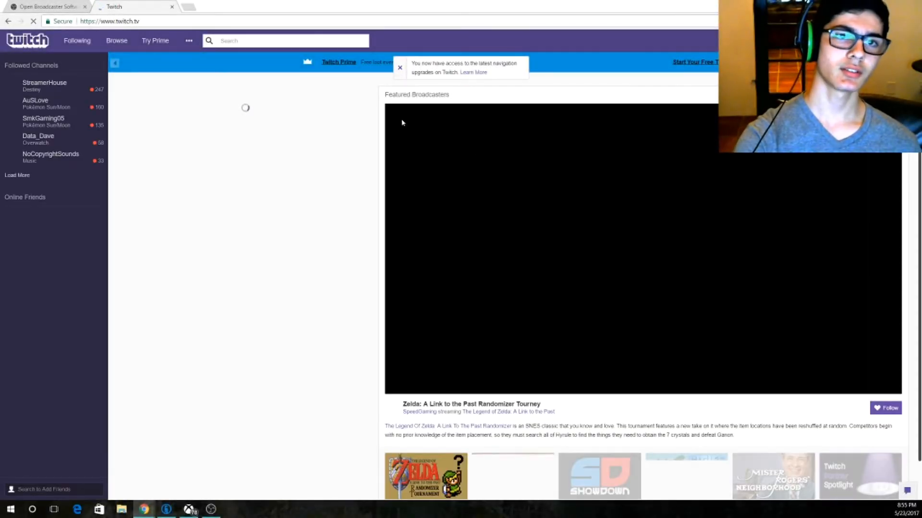
# Open the channel's Dashboard from the Twitch account options.
pyautogui.click(867, 41)
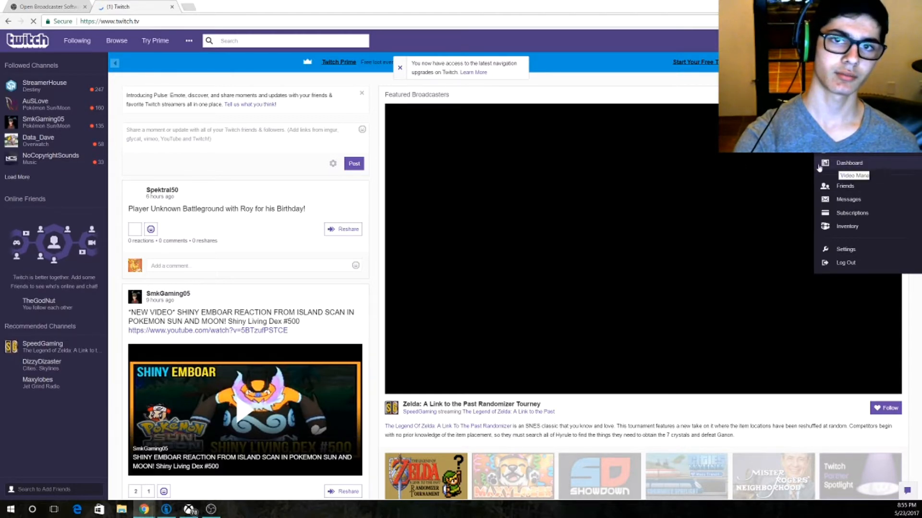
pyautogui.click(256, 74)
pyautogui.click(868, 40)
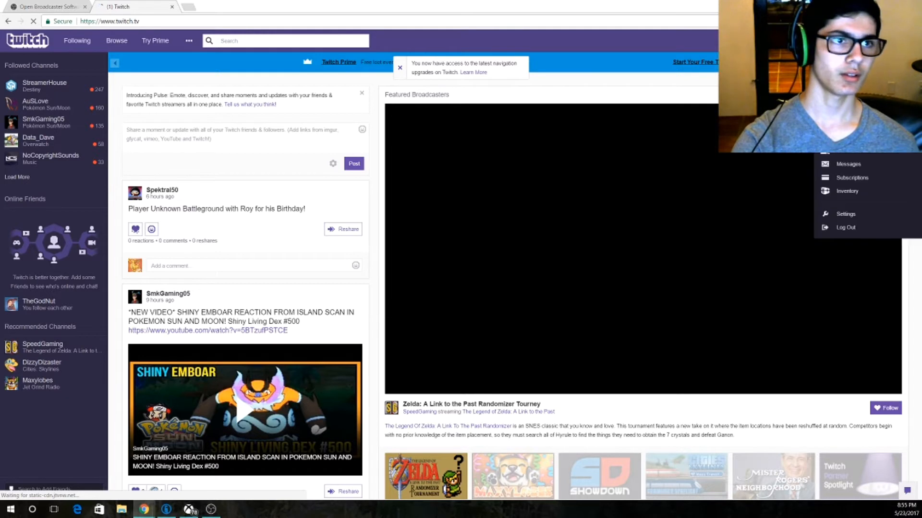
pyautogui.click(850, 163)
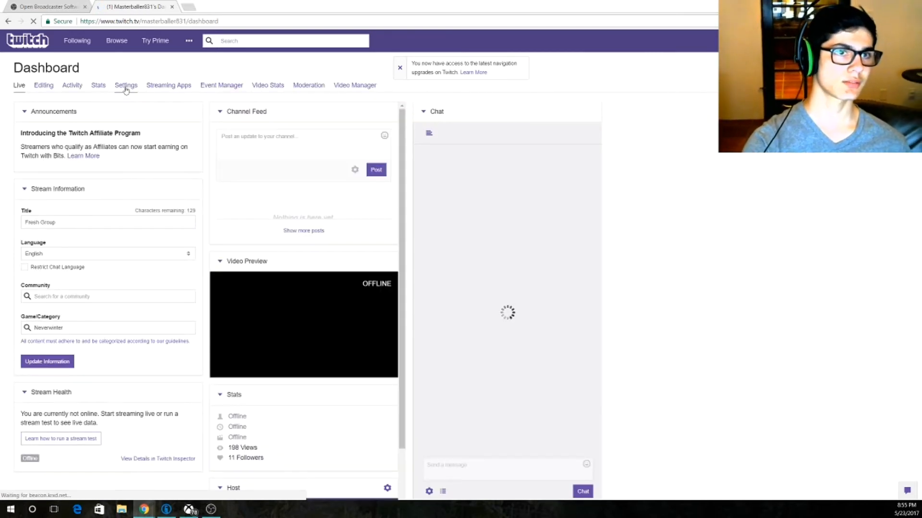
# Look at the stream key entry in the channel settings and review the title and language in the Live page's stream information.
pyautogui.click(126, 86)
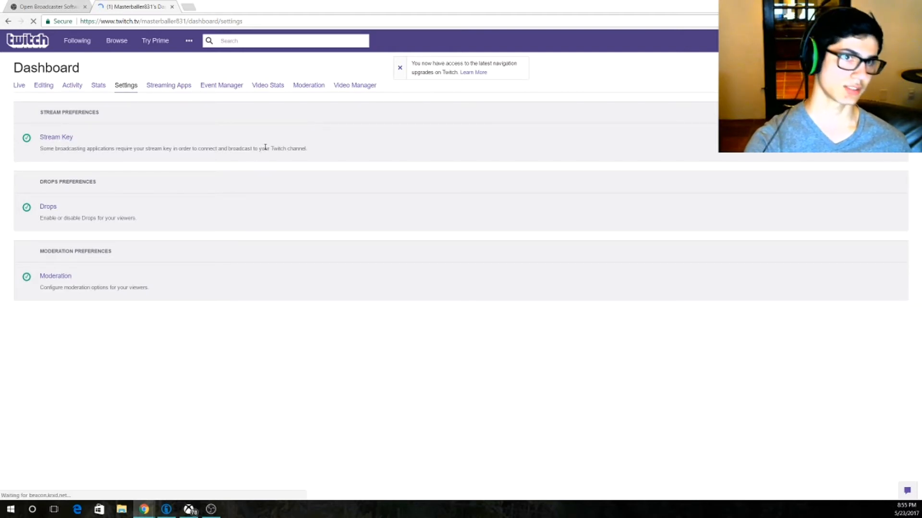
pyautogui.click(20, 87)
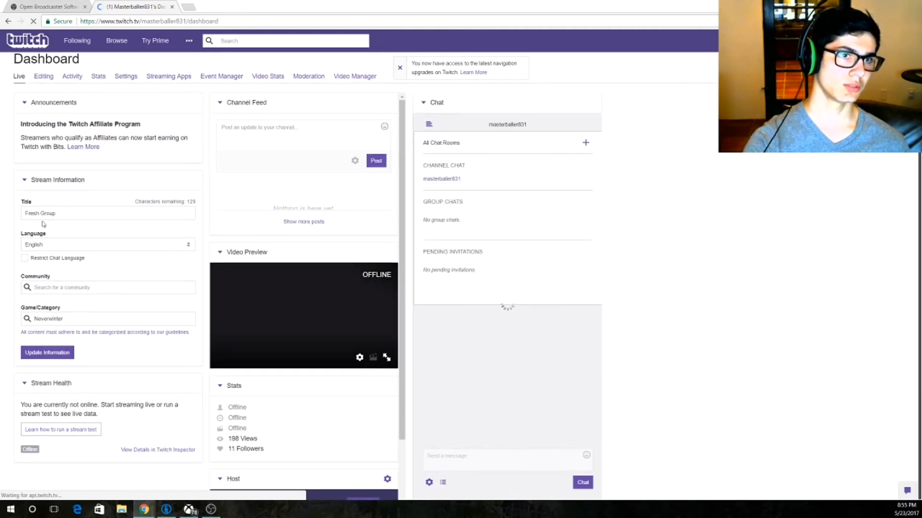
pyautogui.tripleClick(90, 213)
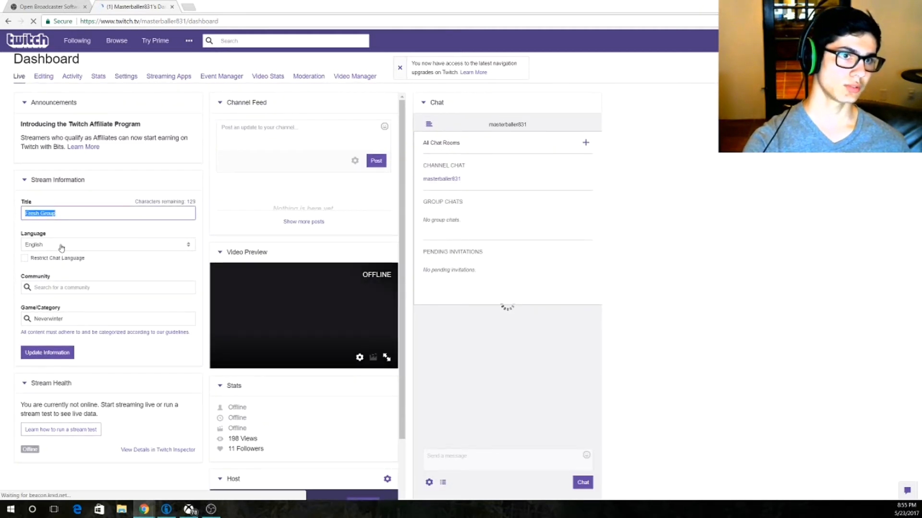
pyautogui.click(58, 246)
pyautogui.click(41, 234)
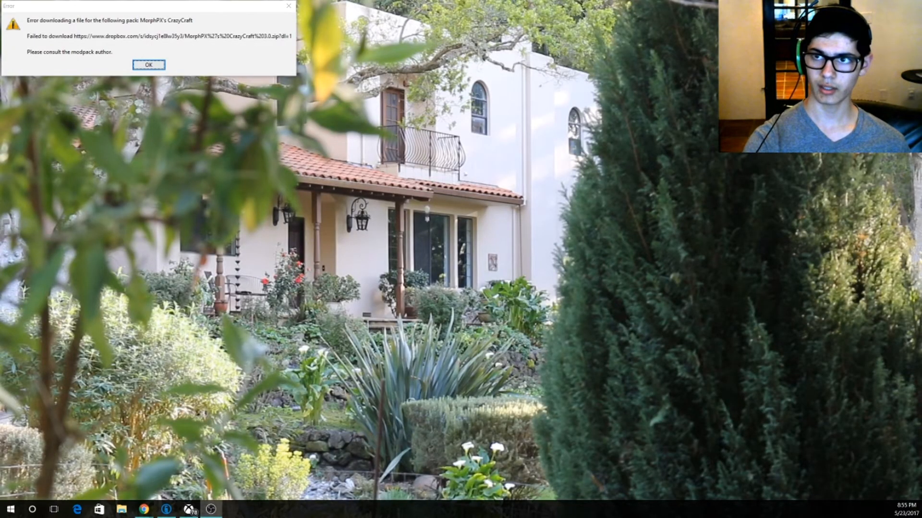
# Dismiss the modpack download error, and show the OBS window maximized on this screen before moving it off again.
pyautogui.moveTo(921, 156); pyautogui.dragTo(402, 198)
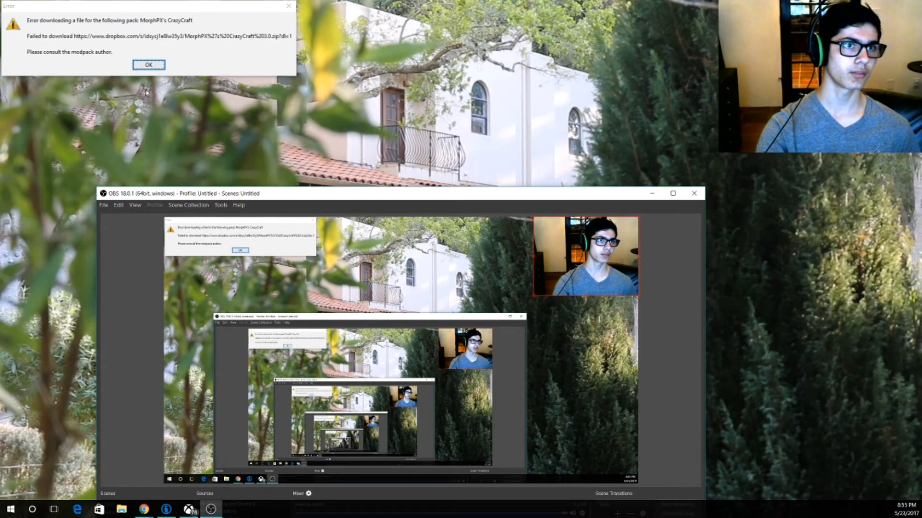
pyautogui.click(150, 65)
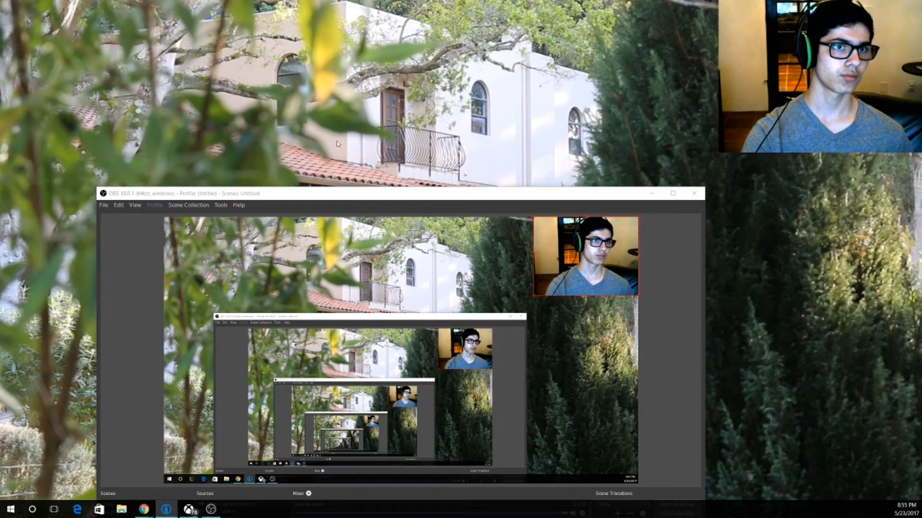
pyautogui.doubleClick(365, 196)
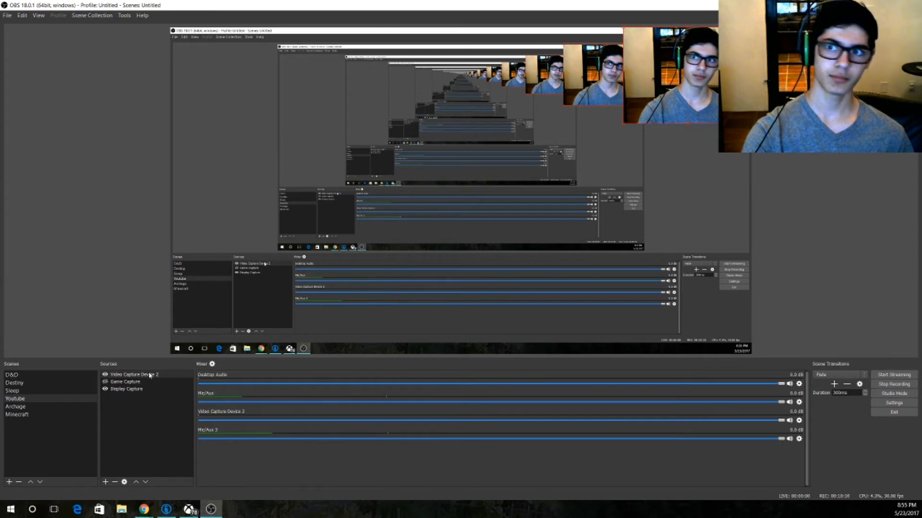
pyautogui.moveTo(537, 9); pyautogui.dragTo(921, 58)
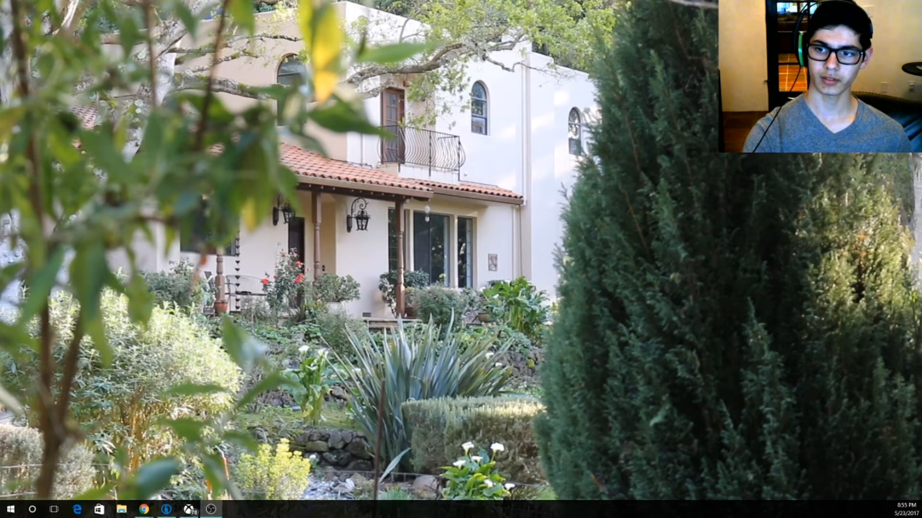
# Open the Fish Yums folder from the personal Desktop folder in File Explorer, and maximize the window on this screen.
pyautogui.press('super+e')
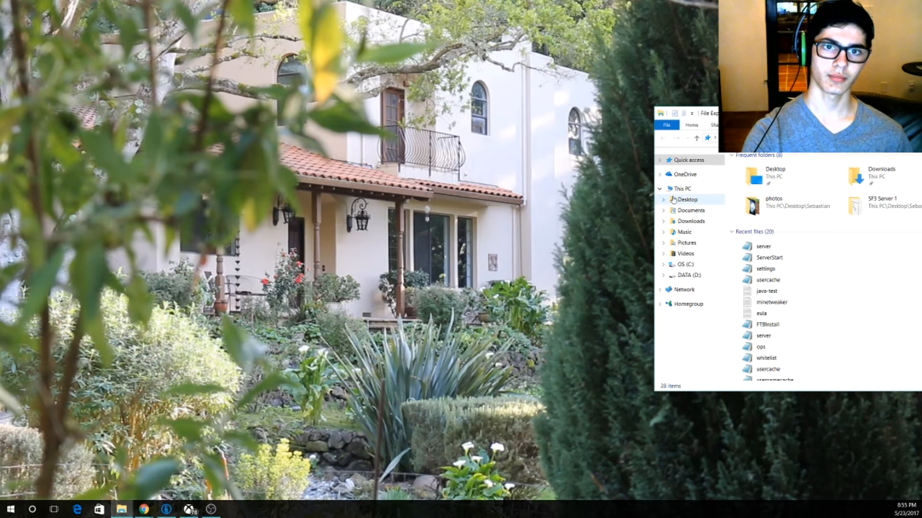
pyautogui.click(679, 200)
pyautogui.doubleClick(745, 178)
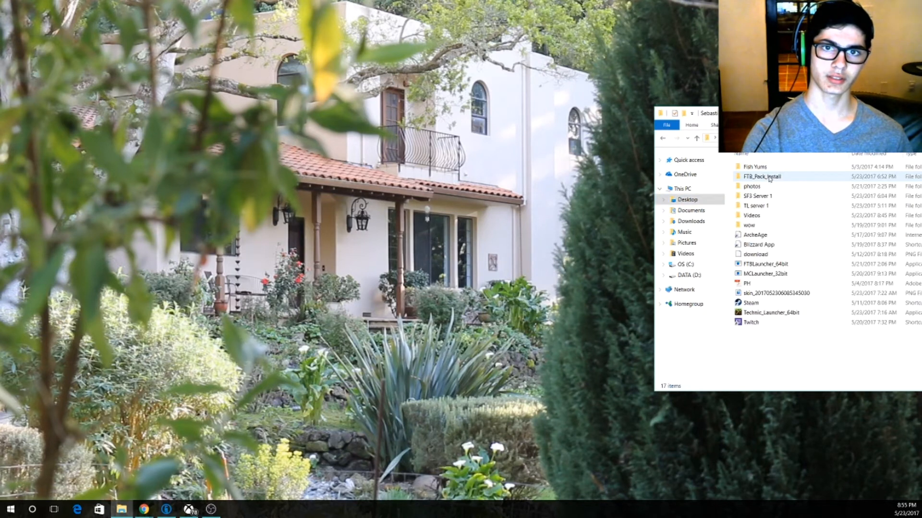
pyautogui.click(764, 168)
pyautogui.doubleClick(794, 168)
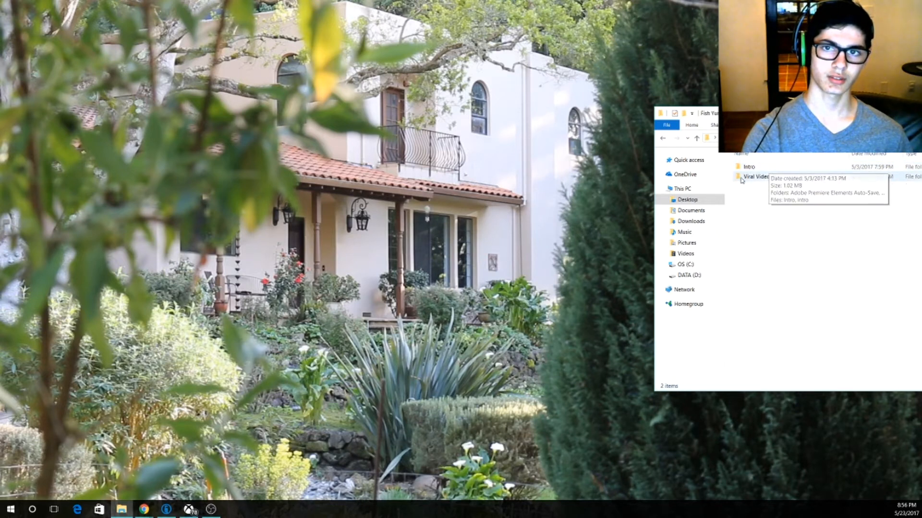
pyautogui.moveTo(805, 120); pyautogui.dragTo(342, 70)
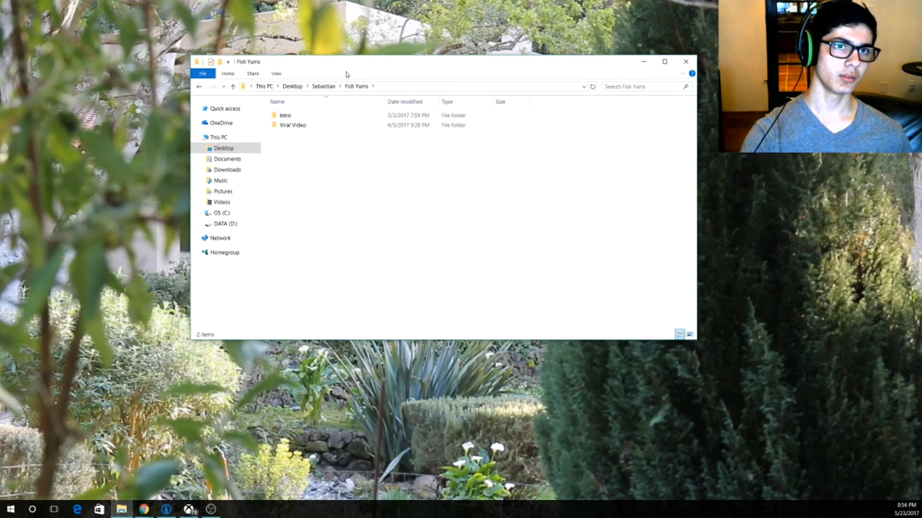
pyautogui.moveTo(347, 75); pyautogui.dragTo(352, 3)
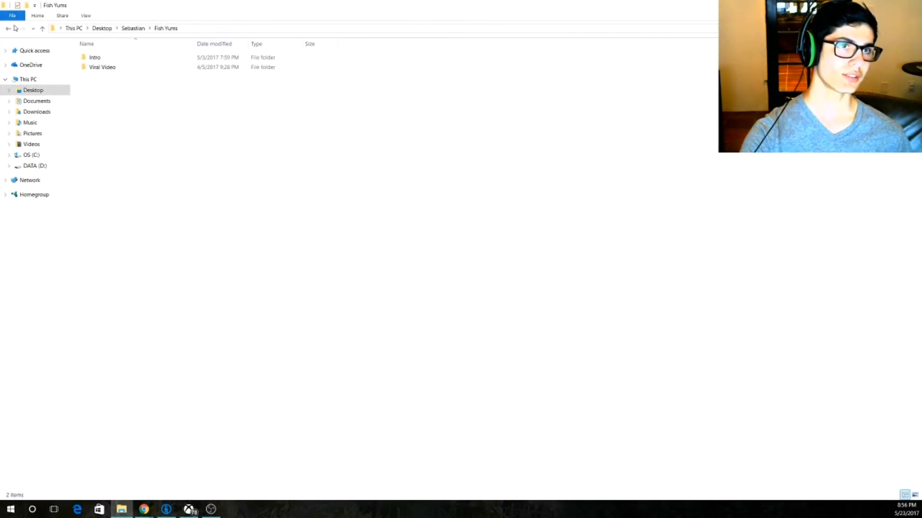
# Go back to the parent folder and look at the recordings in Videos, and bring the OBS window back onto this screen.
pyautogui.click(8, 28)
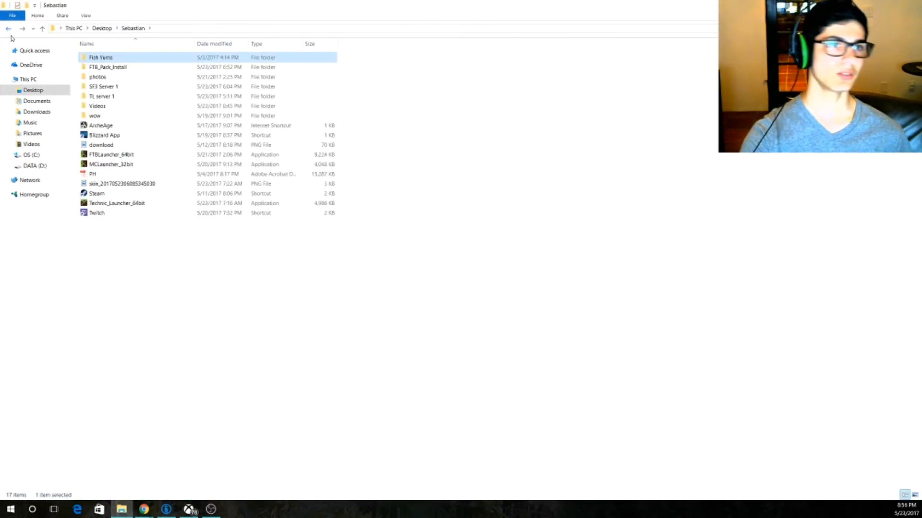
pyautogui.doubleClick(114, 108)
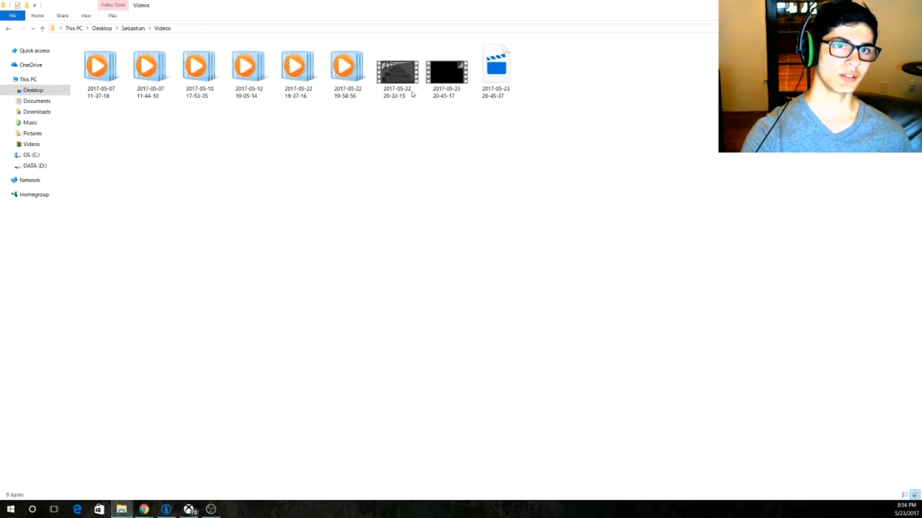
pyautogui.moveTo(578, 117); pyautogui.dragTo(591, 238)
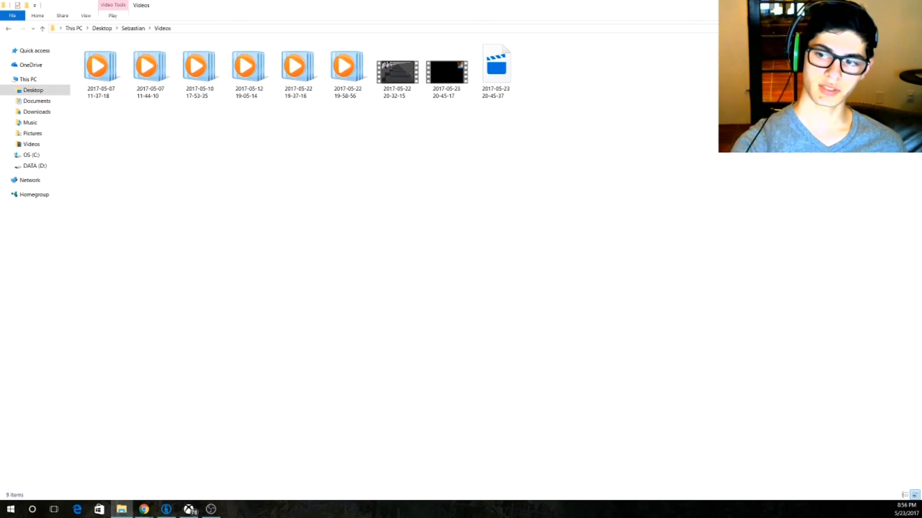
pyautogui.moveTo(921, 6); pyautogui.dragTo(279, 0)
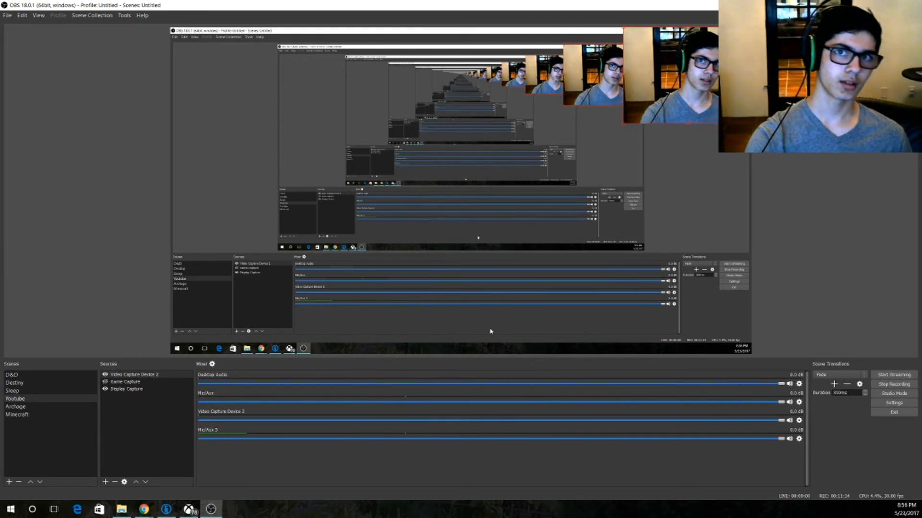